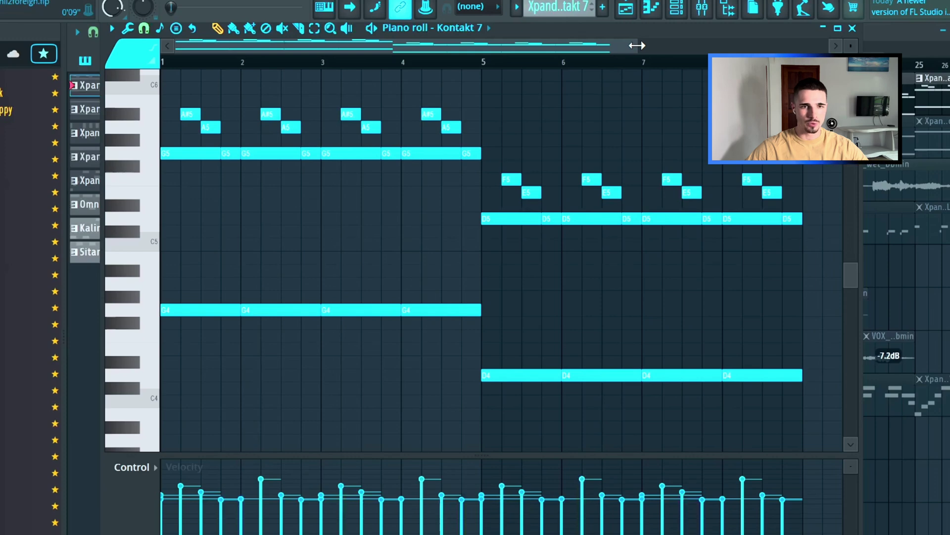
Step: Play back the Kontakt 7 melody in the piano roll and examine its G and D note groups
{"action": "left_click_drag", "start_coordinate": [661, 29], "coordinate": [643, 32]}
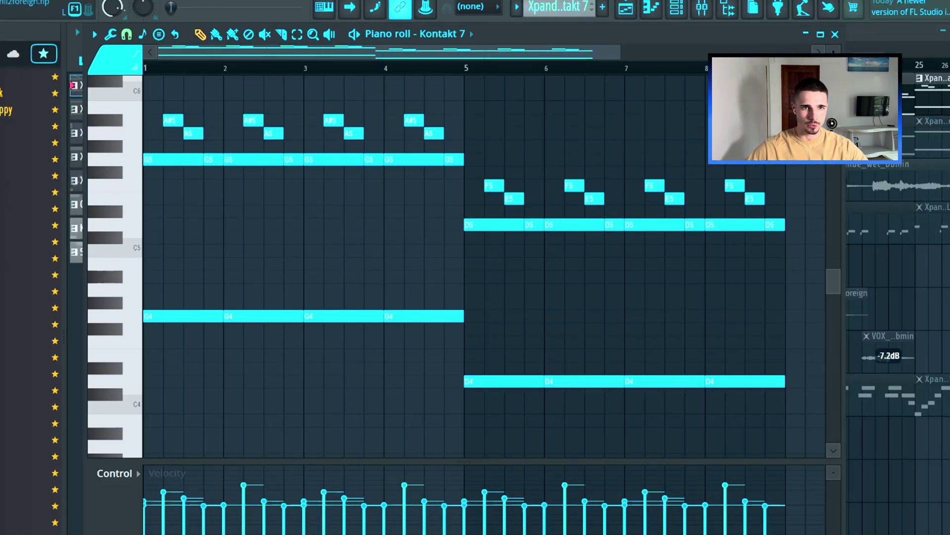
{"action": "key", "text": "space"}
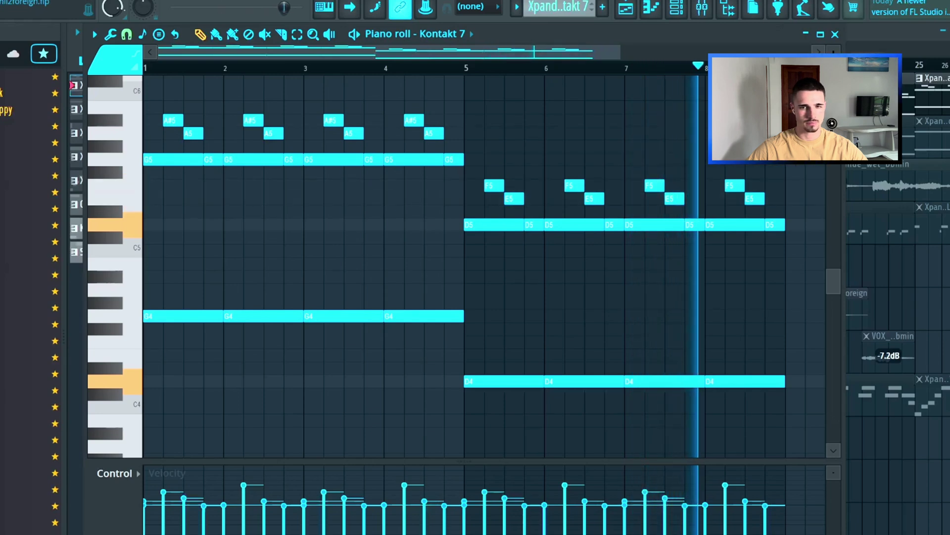
{"action": "key", "text": "space"}
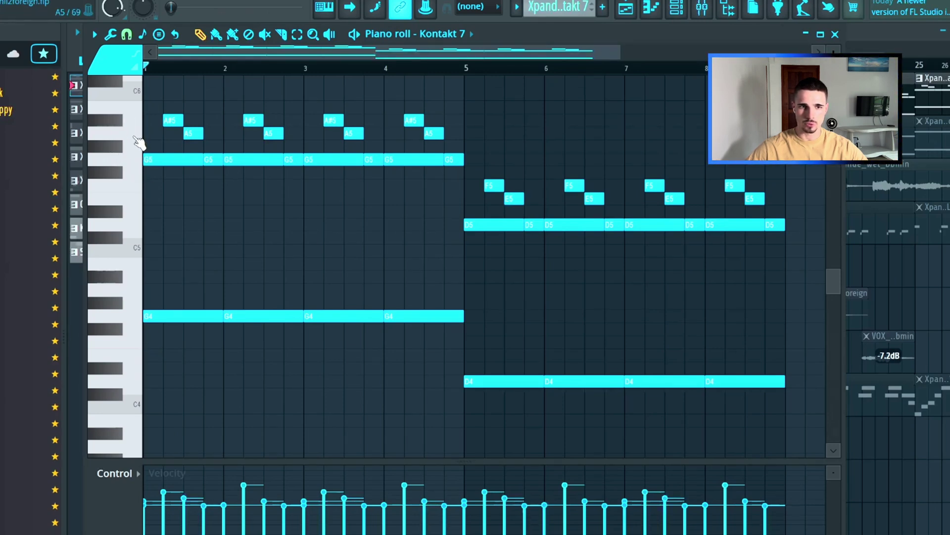
{"action": "left_click_drag", "start_coordinate": [318, 346], "coordinate": [166, 117]}
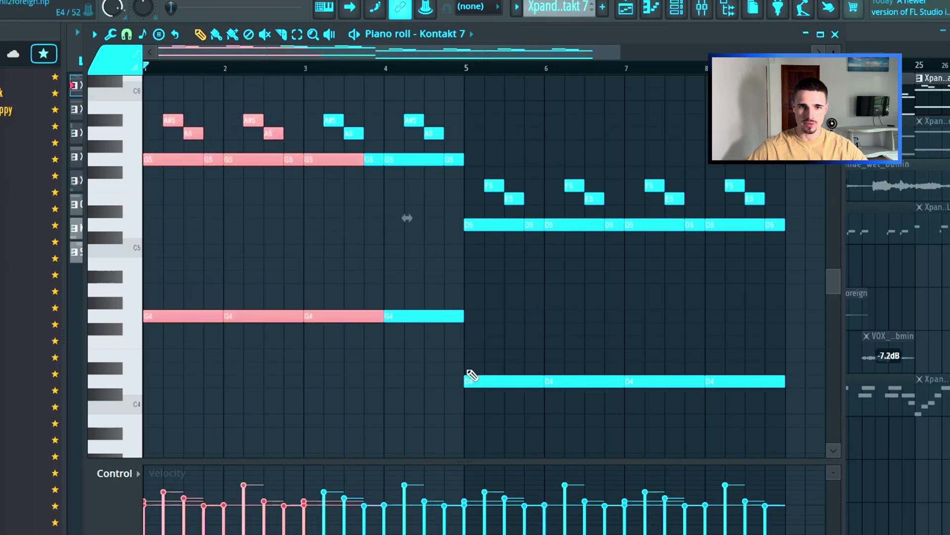
{"action": "left_click_drag", "start_coordinate": [799, 414], "coordinate": [470, 159]}
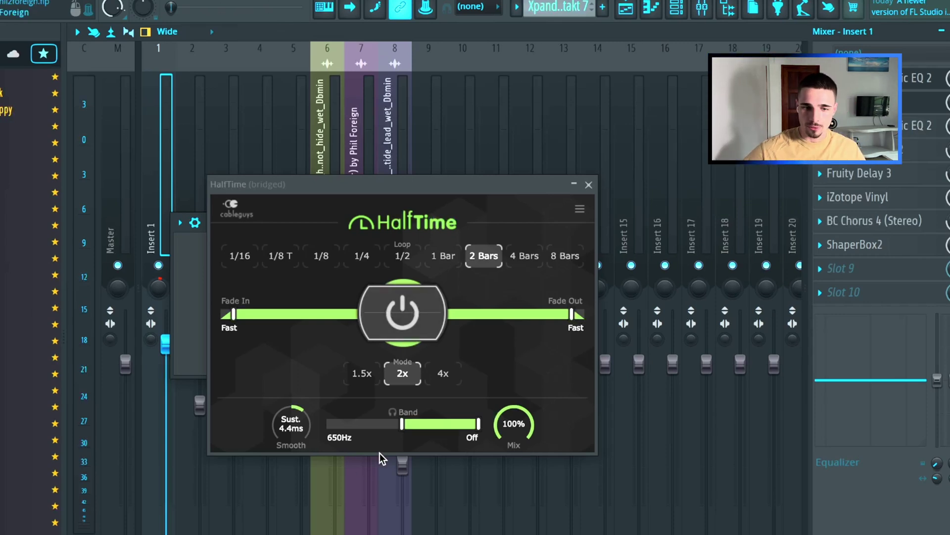
Step: Review the Insert 1 effects, including HalfTime, Parametric EQ 2, Fruity Reeverb 2, Fruity Delay 3 and ShaperBox2
{"action": "left_click", "coordinate": [871, 125]}
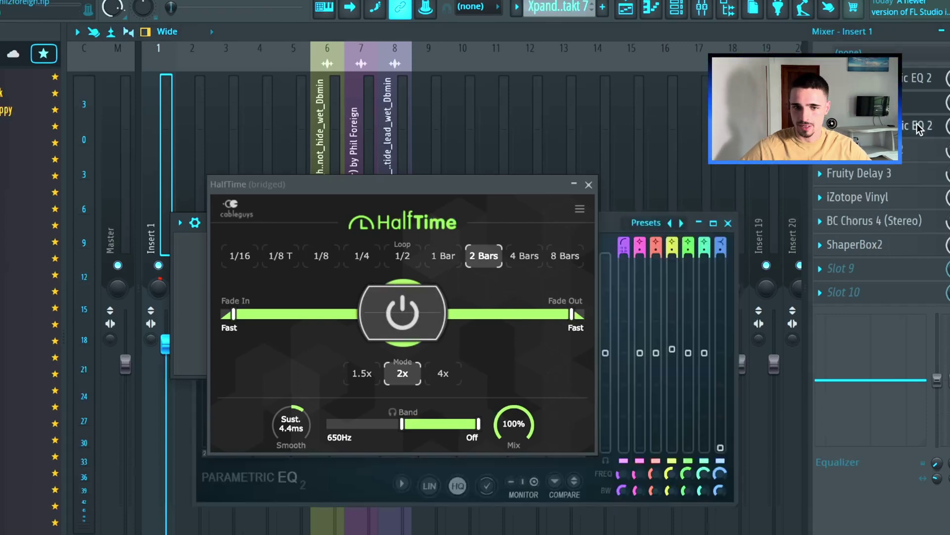
{"action": "left_click_drag", "start_coordinate": [516, 236], "coordinate": [516, 202]}
{"action": "left_click", "coordinate": [439, 222]}
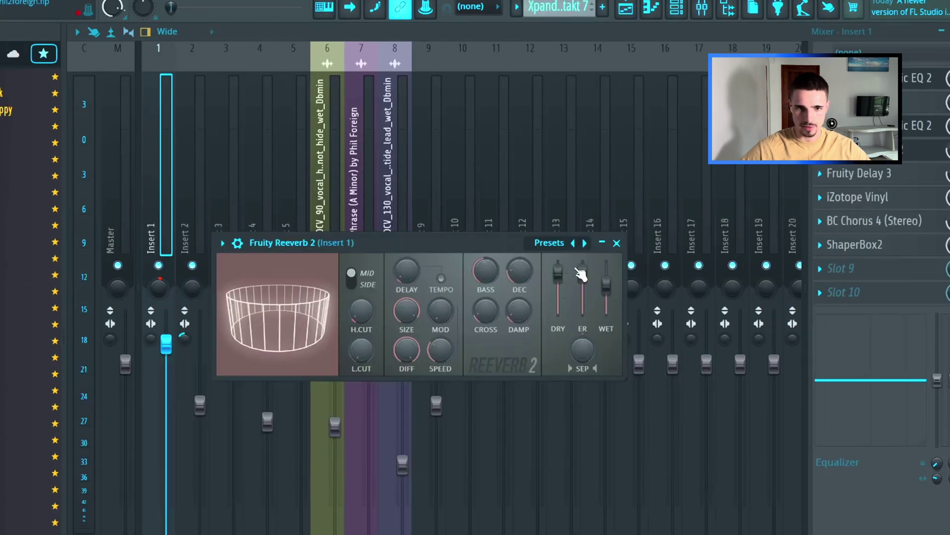
{"action": "left_click", "coordinate": [616, 243]}
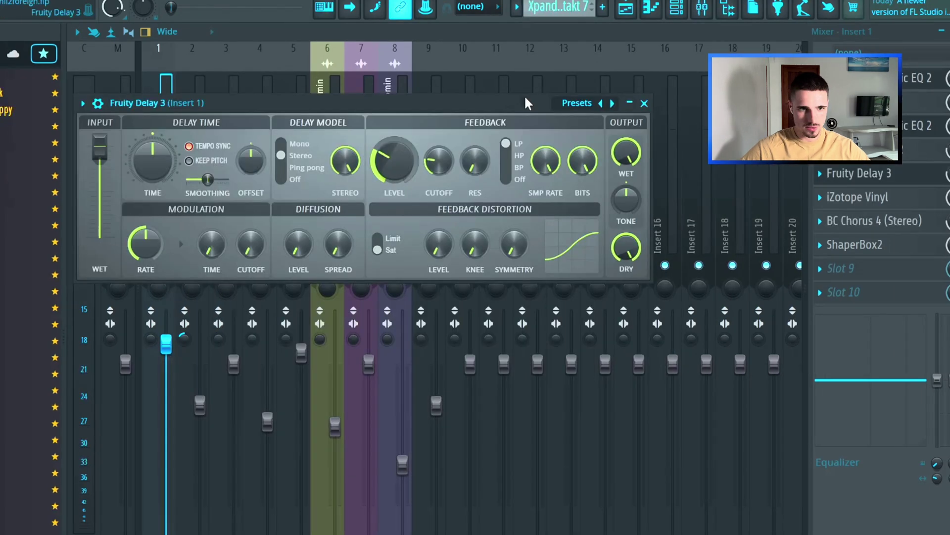
{"action": "left_click", "coordinate": [644, 103]}
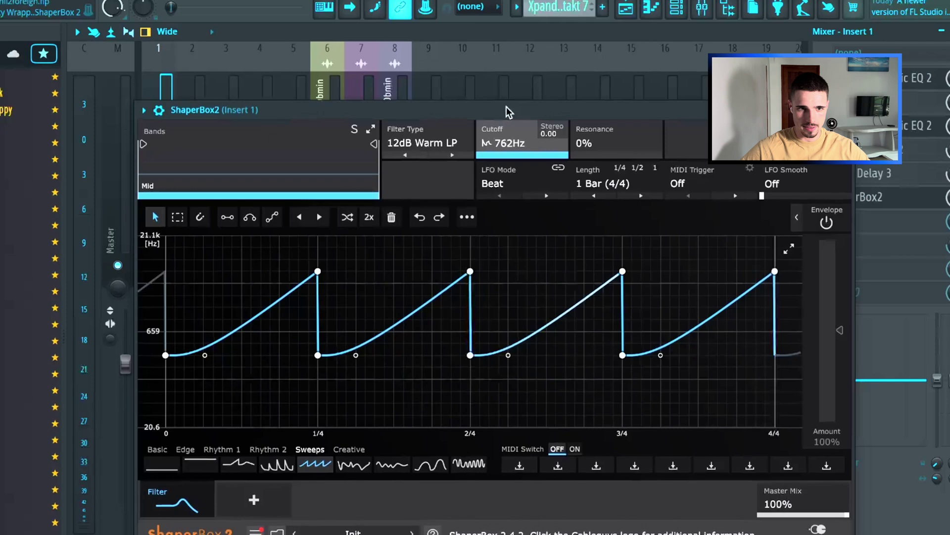
{"action": "key", "text": "Escape"}
Step: Play back the Keyscape chord notes in the piano roll and inspect the Keyscape instrument's preset
{"action": "key", "text": "F7"}
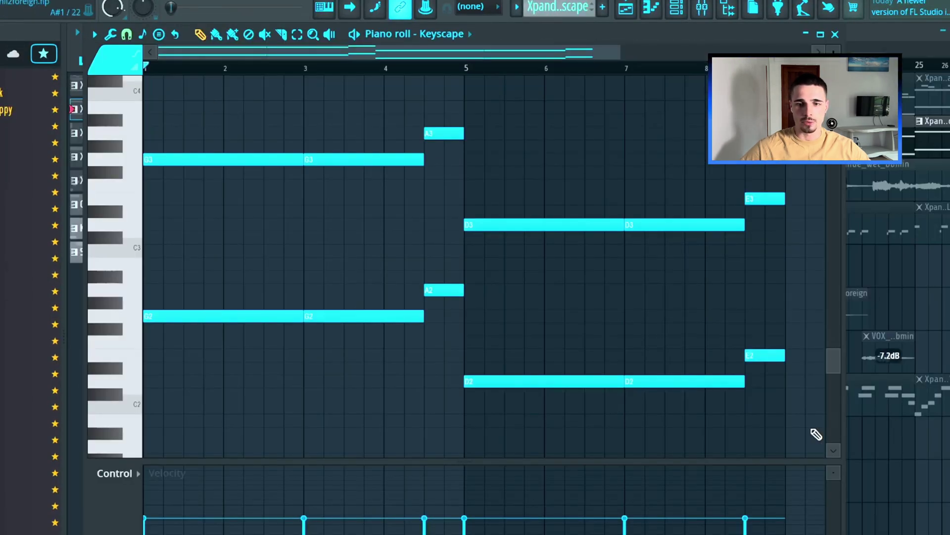
{"action": "key", "text": "ctrl+a"}
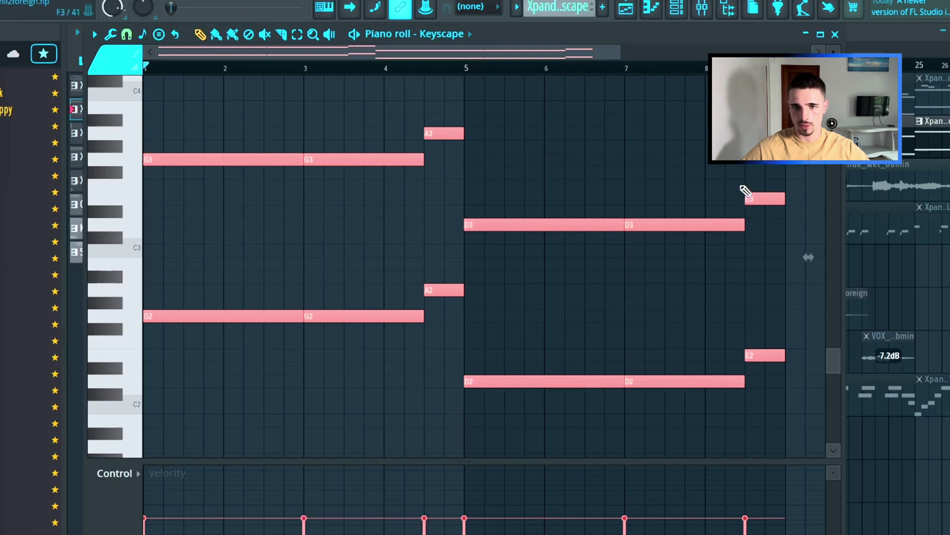
{"action": "key", "text": "space"}
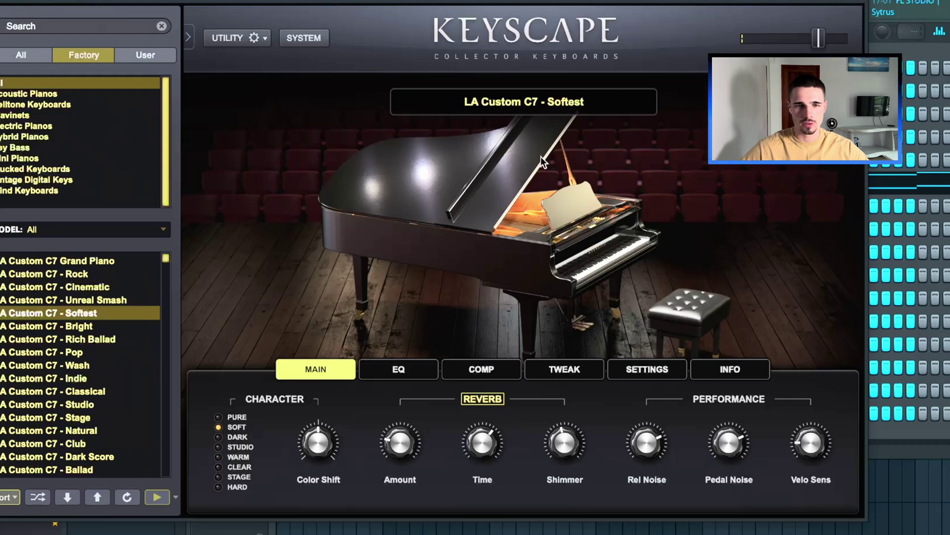
{"action": "left_click", "coordinate": [860, 5]}
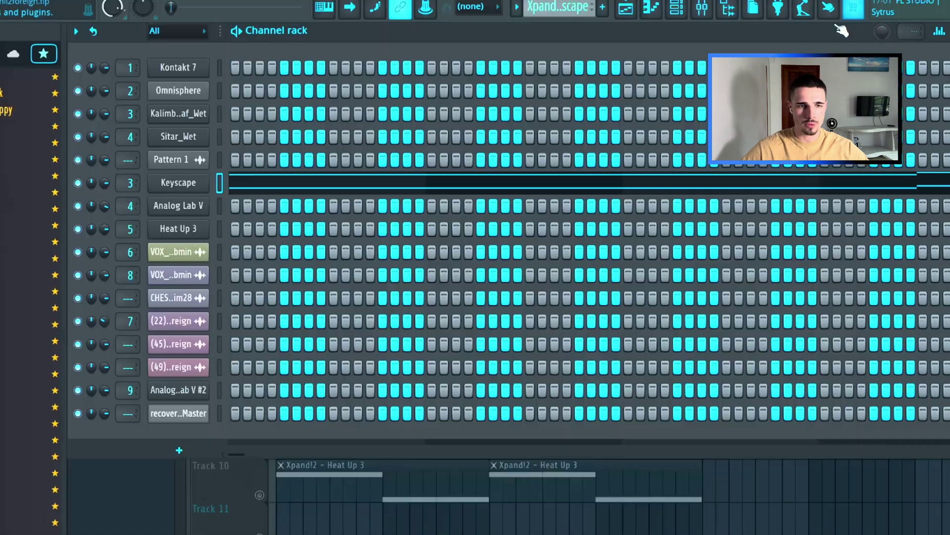
Step: Play back the soloed VOX_DCV_90 vocal hook clip in the playlist
{"action": "left_click", "coordinate": [101, 476]}
{"action": "scroll", "coordinate": [368, 62], "scroll_direction": "up", "scroll_amount": 3}
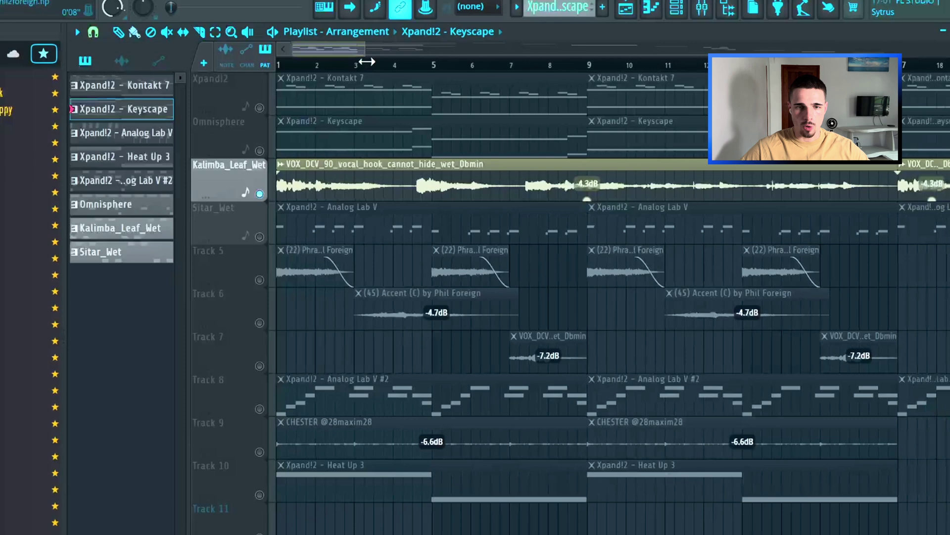
{"action": "left_click_drag", "start_coordinate": [367, 63], "coordinate": [358, 63]}
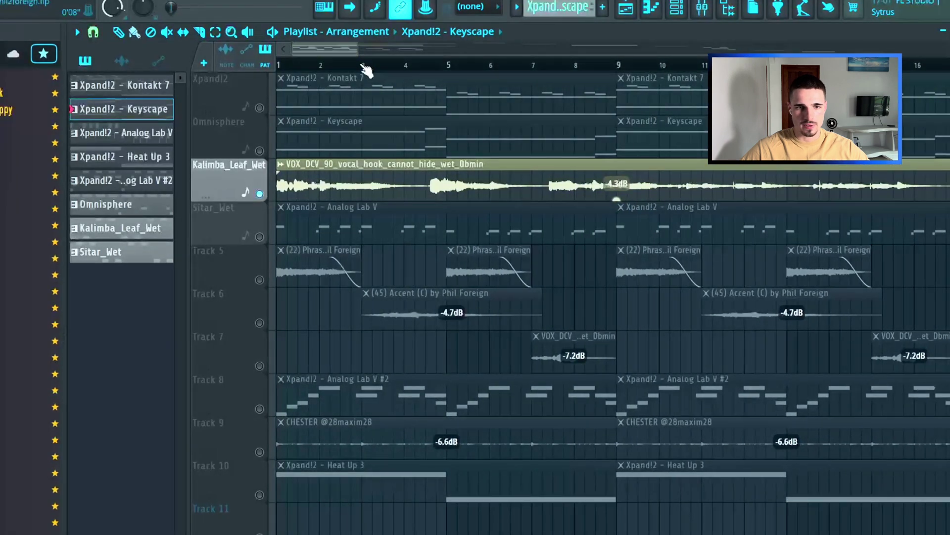
{"action": "key", "text": "space"}
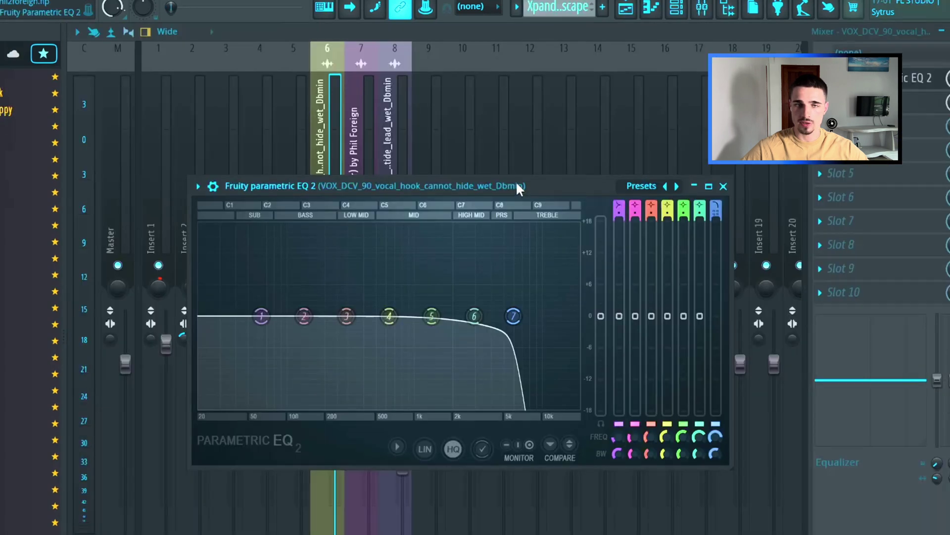
Step: Inspect the Parametric EQ 2 curve and the next effect on the vocal hook's mixer insert
{"action": "left_click_drag", "start_coordinate": [517, 183], "coordinate": [525, 125]}
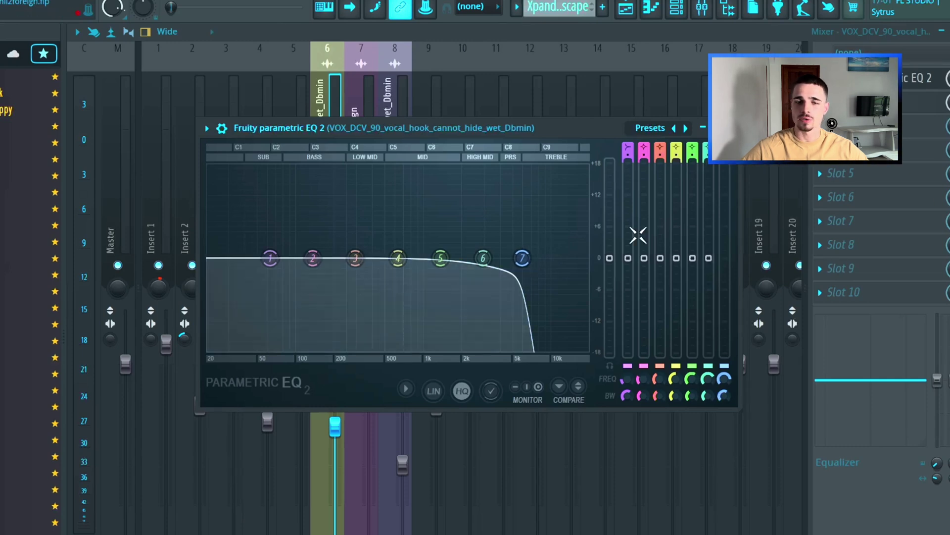
{"action": "key", "text": "Escape"}
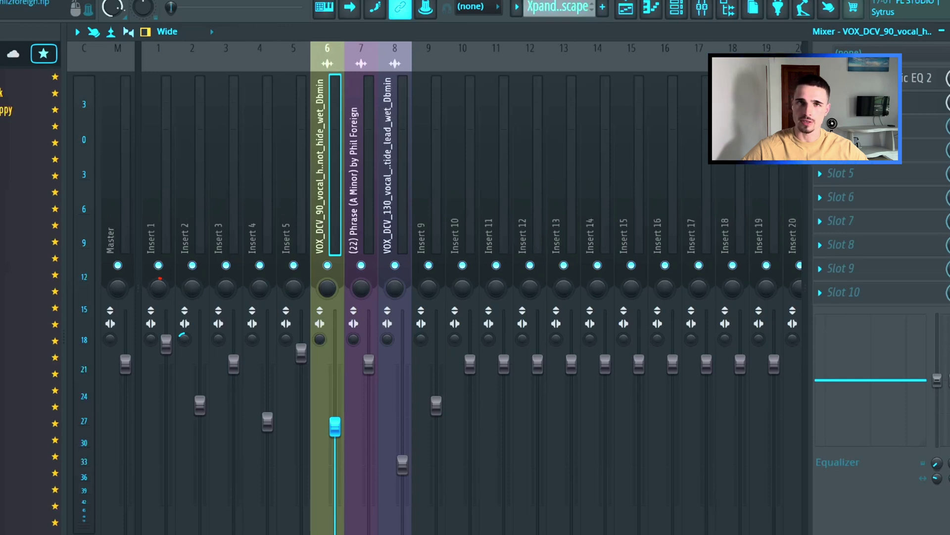
{"action": "left_click", "coordinate": [861, 102]}
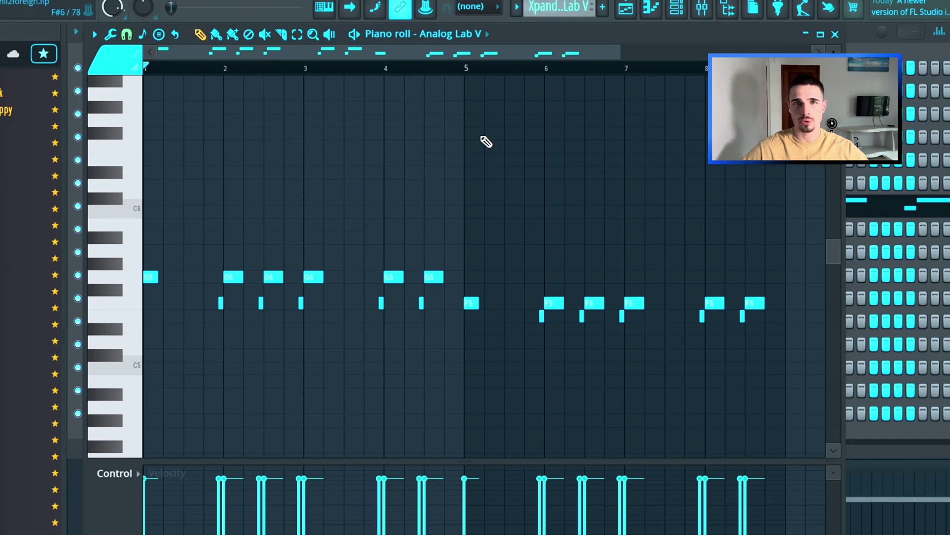
Step: Play back the Analog Lab V pattern in the piano roll and inspect the Raum reverb on Insert 4
{"action": "key", "text": "space"}
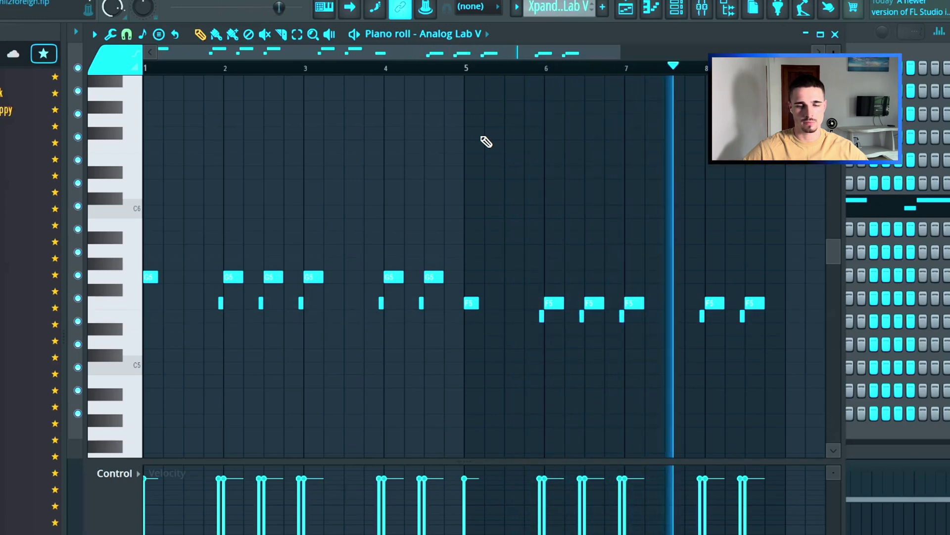
{"action": "left_click", "coordinate": [837, 35]}
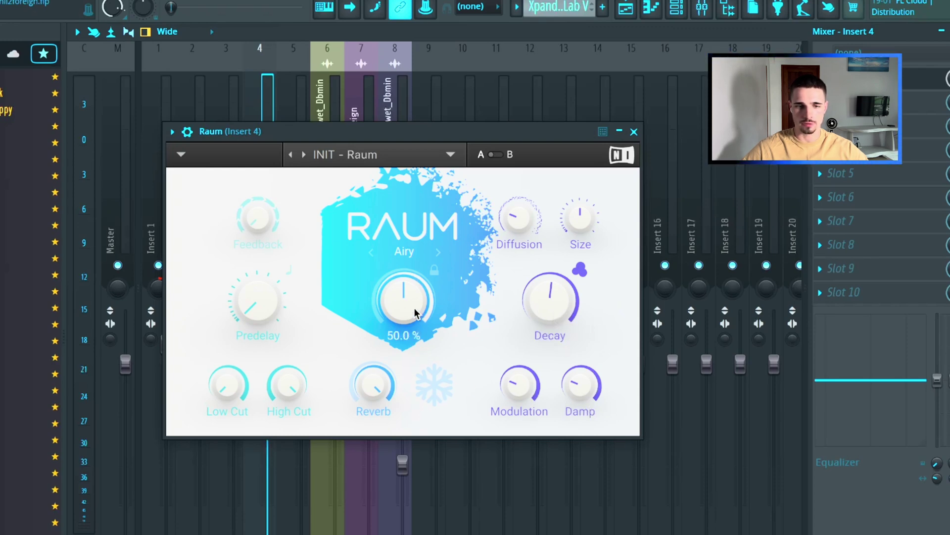
{"action": "left_click", "coordinate": [638, 131]}
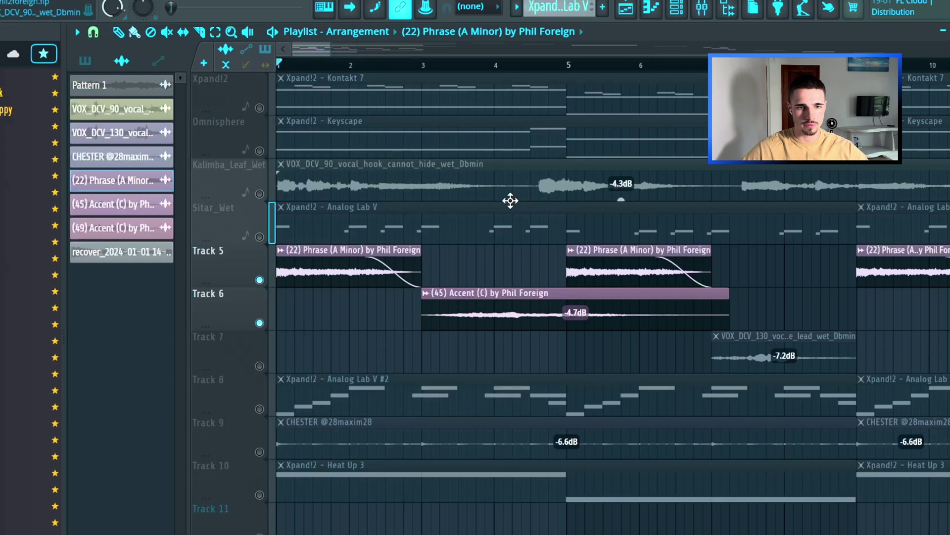
Step: Audition the soloed phrase and accent clips on Tracks 5 and 6, and the VOX_DCV_130 vocal lead clip on Track 7
{"action": "key", "text": "space"}
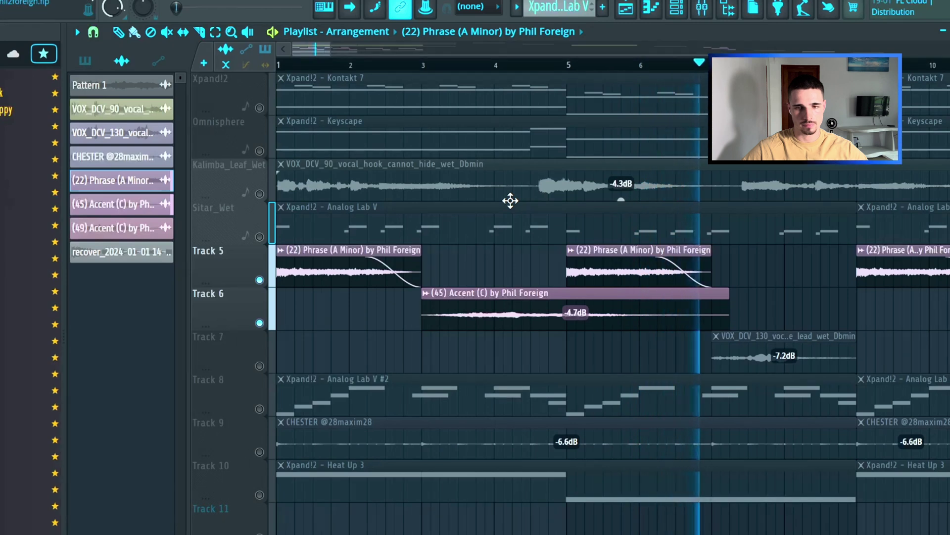
{"action": "scroll", "coordinate": [636, 279], "scroll_direction": "right", "scroll_amount": 2}
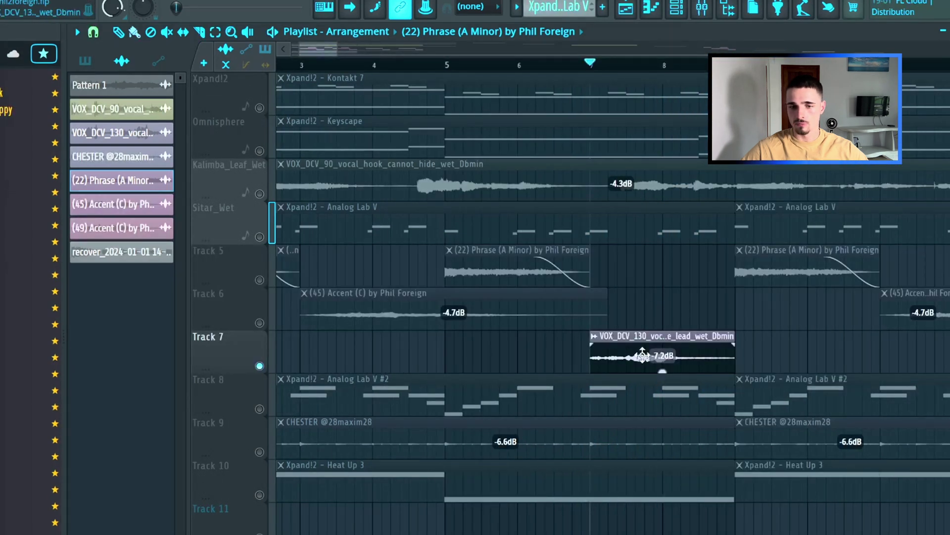
{"action": "left_click", "coordinate": [678, 337]}
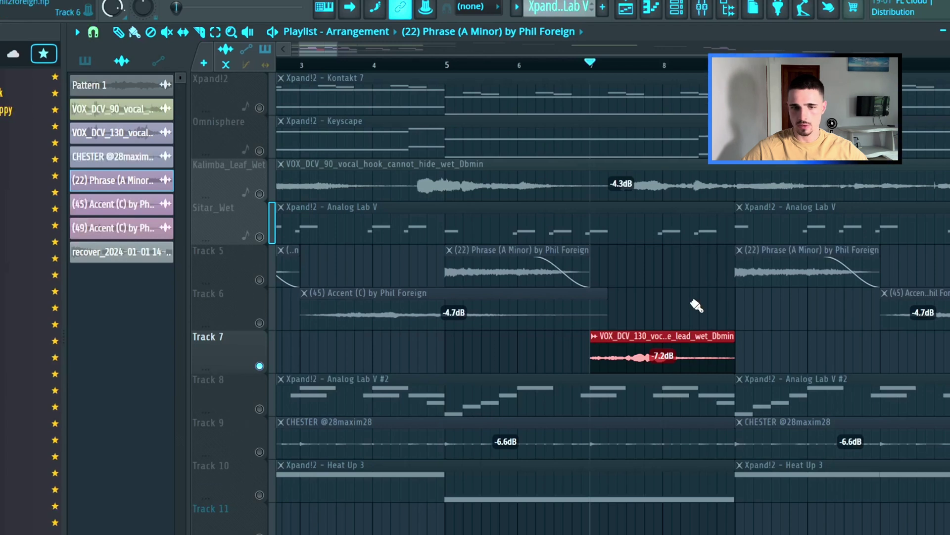
{"action": "key", "text": "space"}
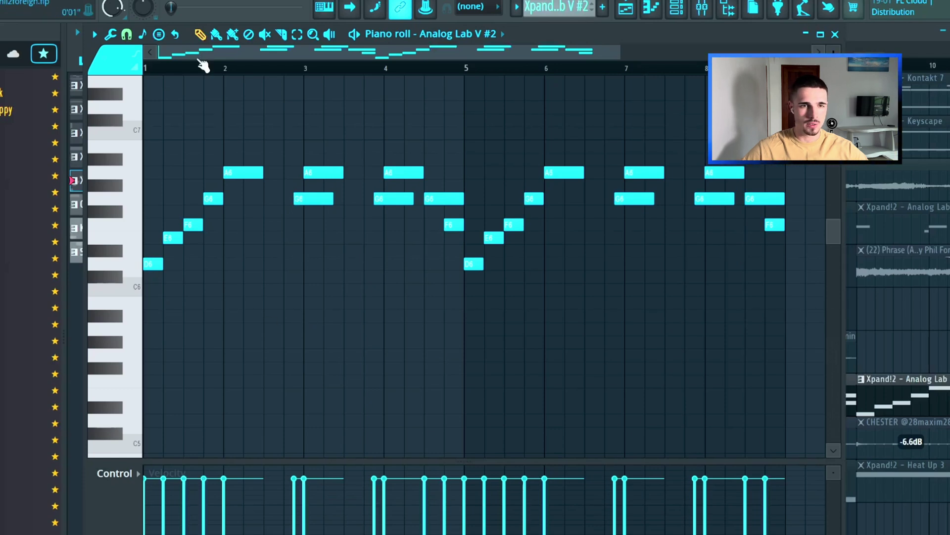
Step: Play back the Analog Lab V #2 melody and inspect its instrument preset and the Parametric EQ 2 on Insert 9
{"action": "key", "text": "space"}
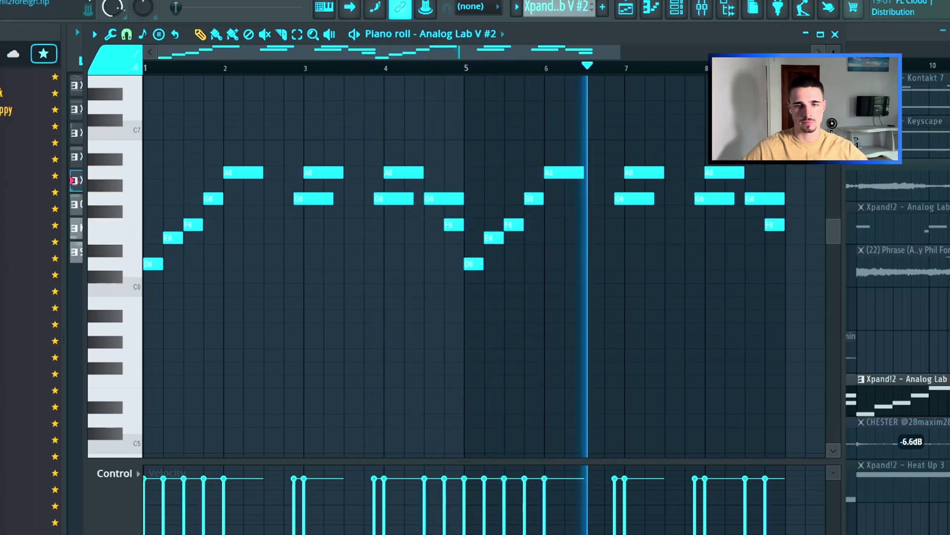
{"action": "left_click", "coordinate": [836, 35]}
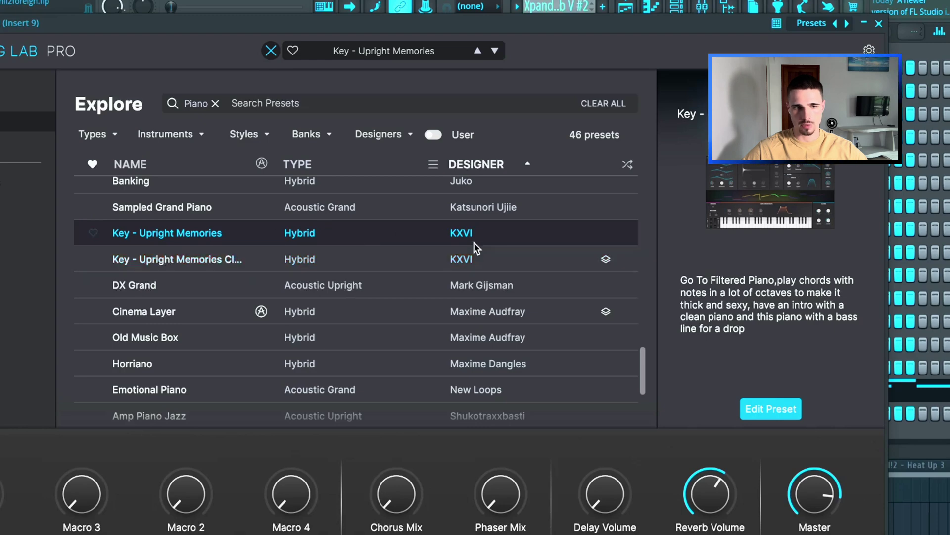
{"action": "left_click", "coordinate": [880, 27]}
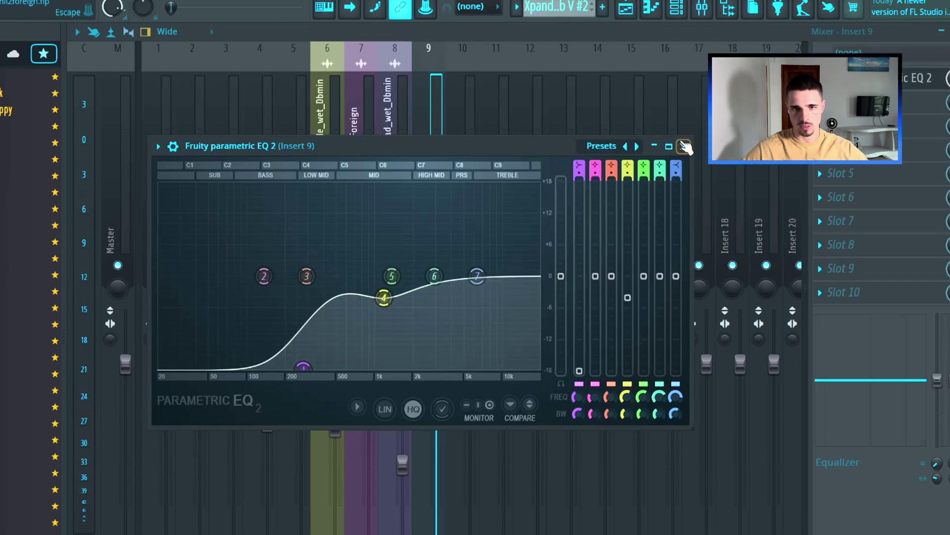
{"action": "left_click", "coordinate": [683, 146]}
Step: Play back the soloed audio clips on Track 9 together with the Heat Up 3 pattern on Track 10 in the playlist
{"action": "key", "text": "F5"}
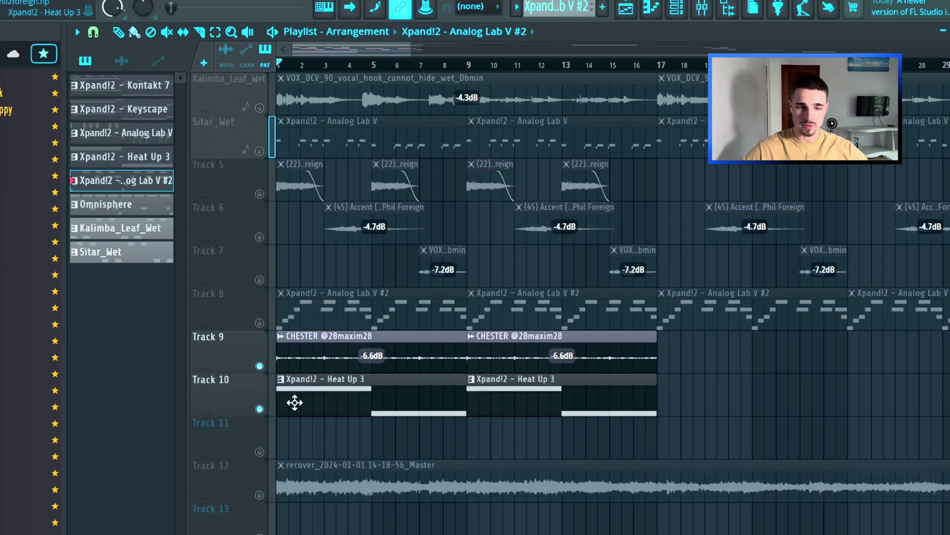
{"action": "key", "text": "space"}
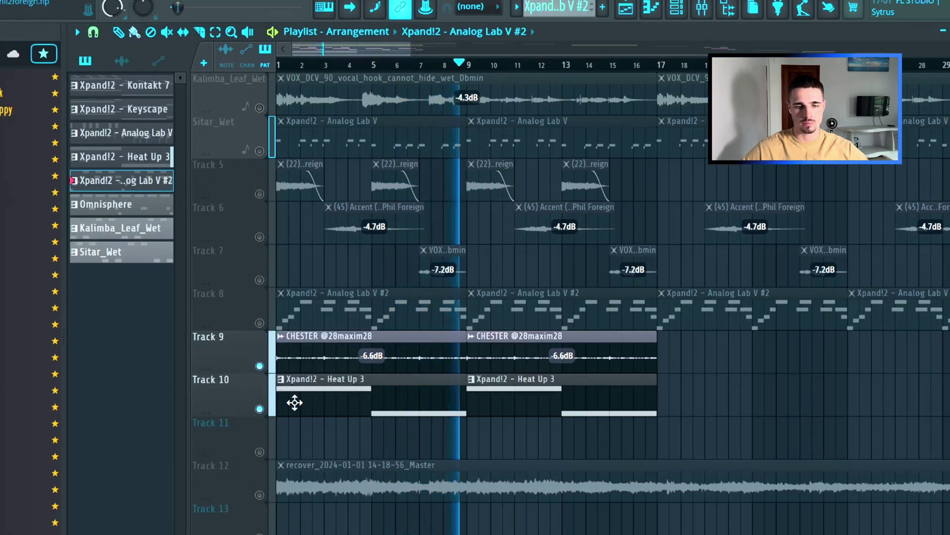
{"action": "key", "text": "space"}
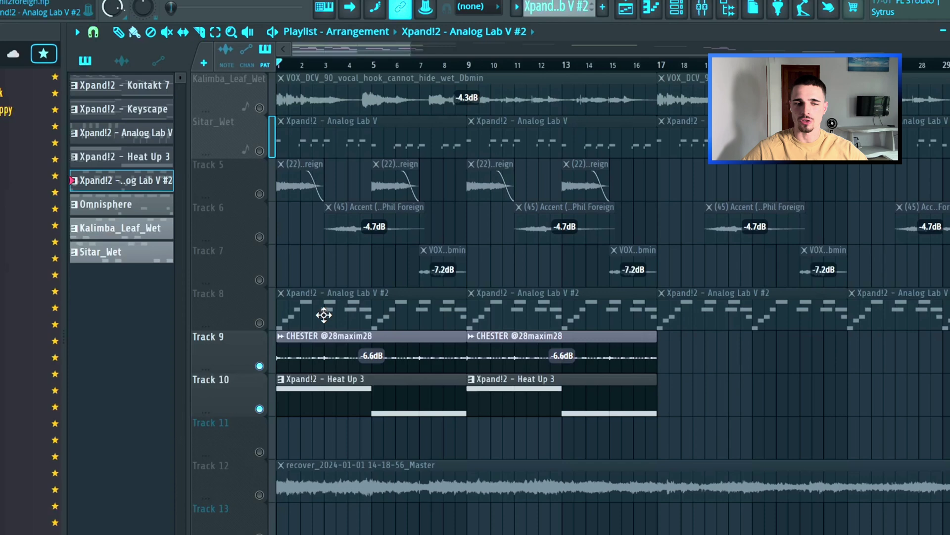
{"action": "scroll", "coordinate": [324, 315], "scroll_direction": "down", "scroll_amount": 1}
{"action": "double_click", "coordinate": [327, 435]}
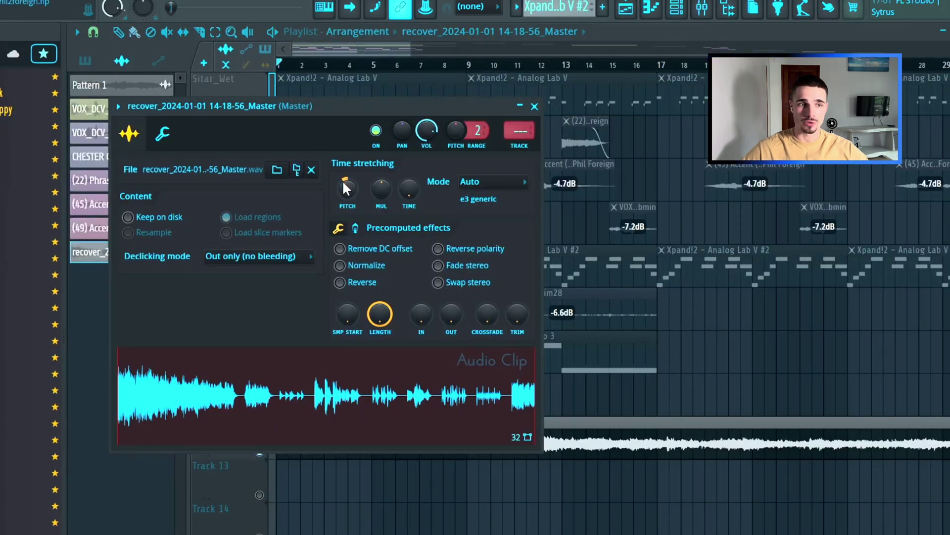
{"action": "left_click", "coordinate": [535, 107]}
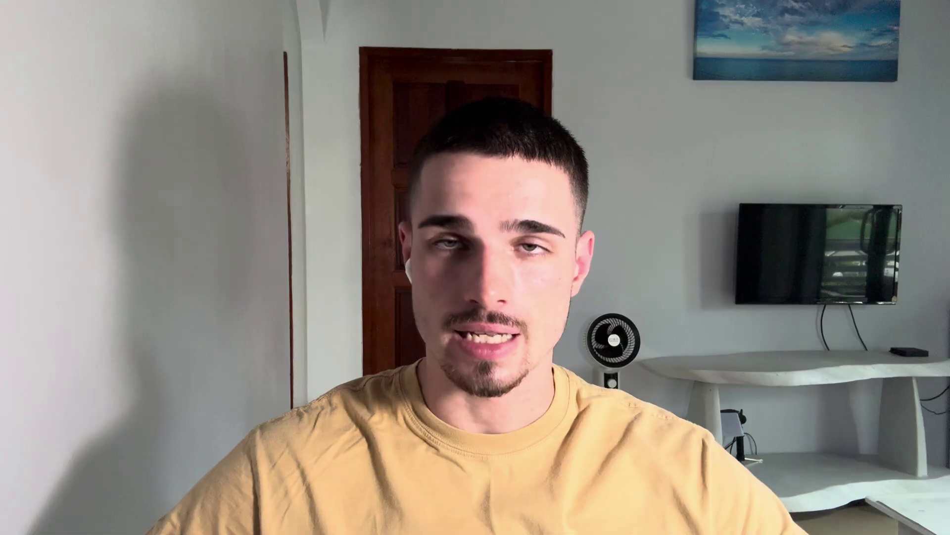